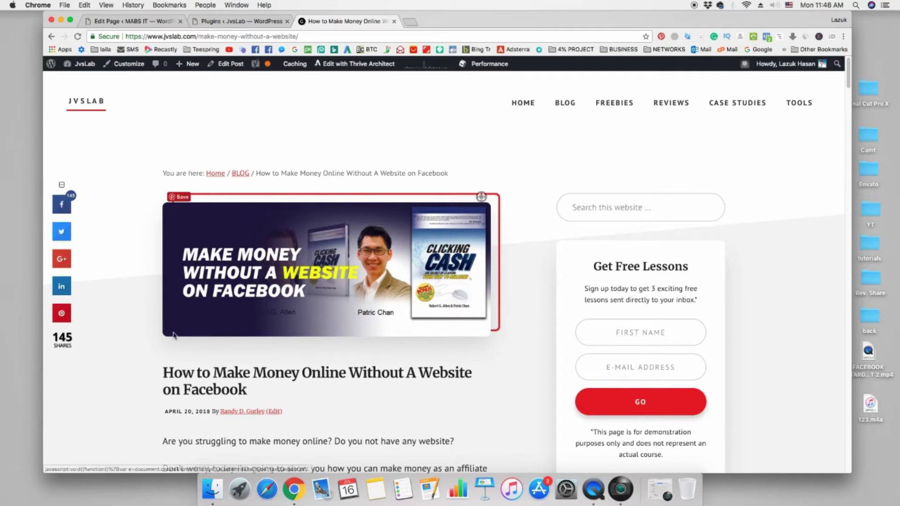
Switch to the MABS IT site's WordPress admin and search the new plugins for "Cresta Social Share Counter".
left_click(136, 25)
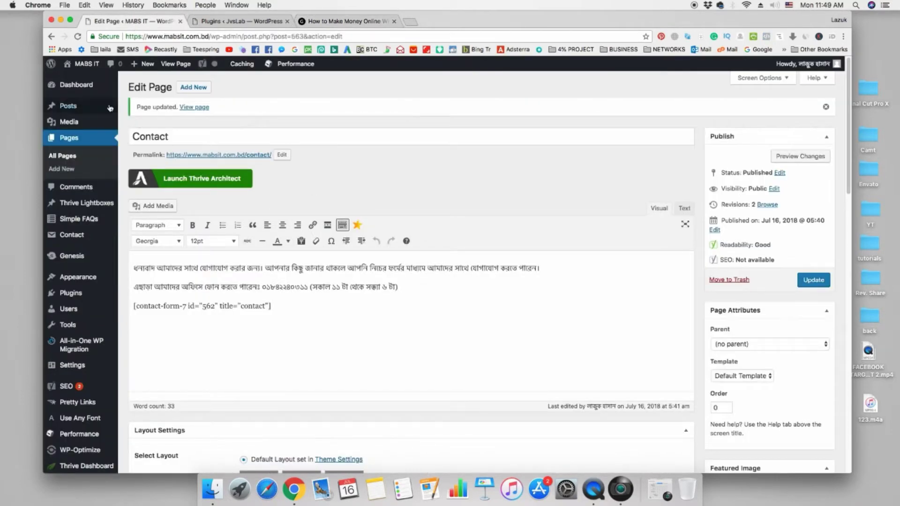
left_click(88, 91)
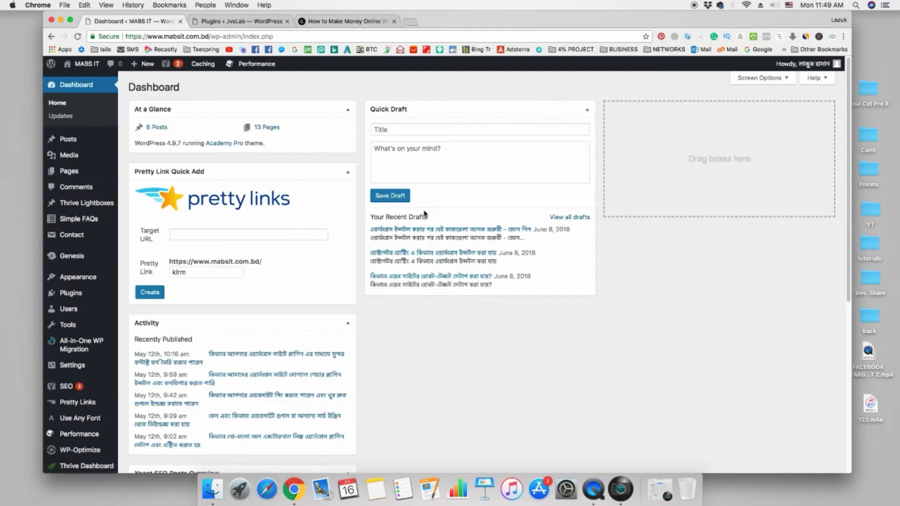
scroll(435, 353, "down", 2)
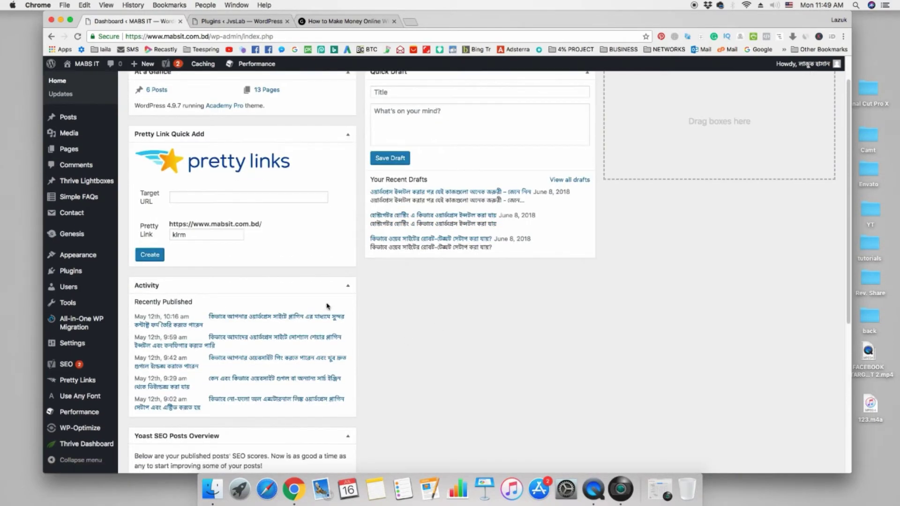
mouse_move(79, 276)
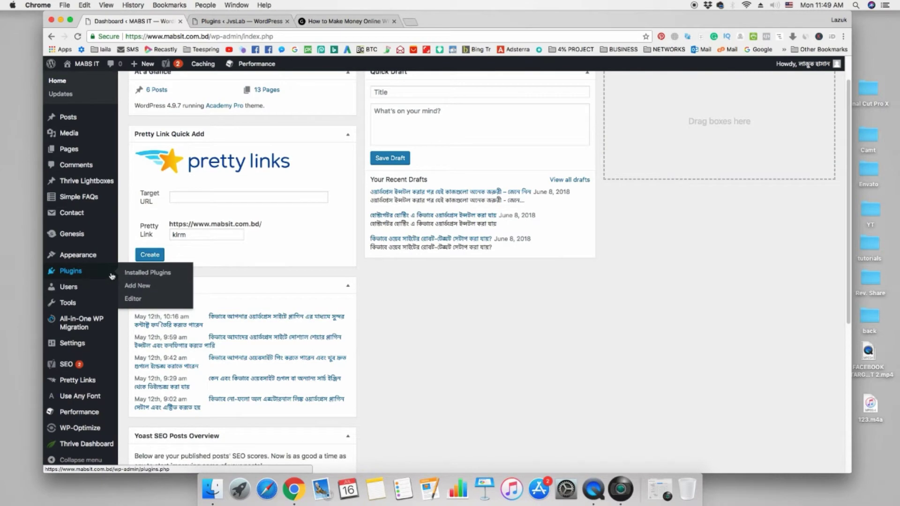
left_click(143, 289)
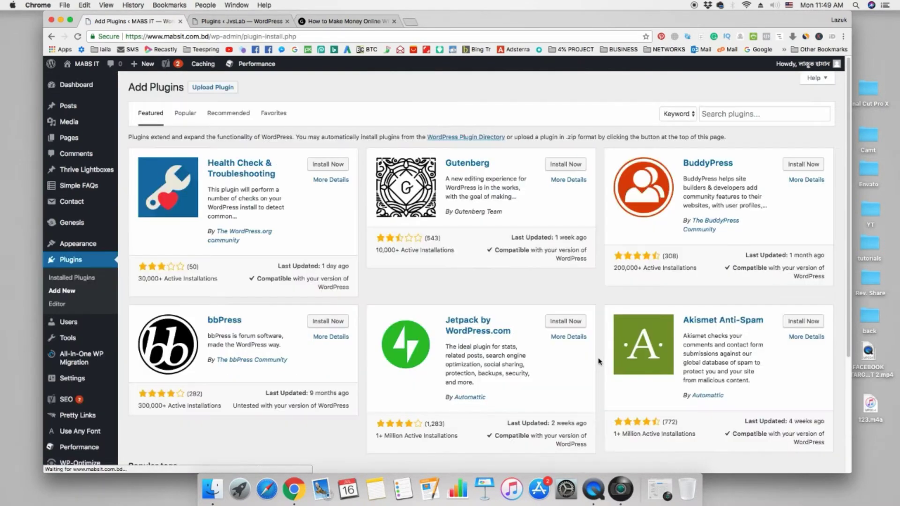
left_click(720, 116)
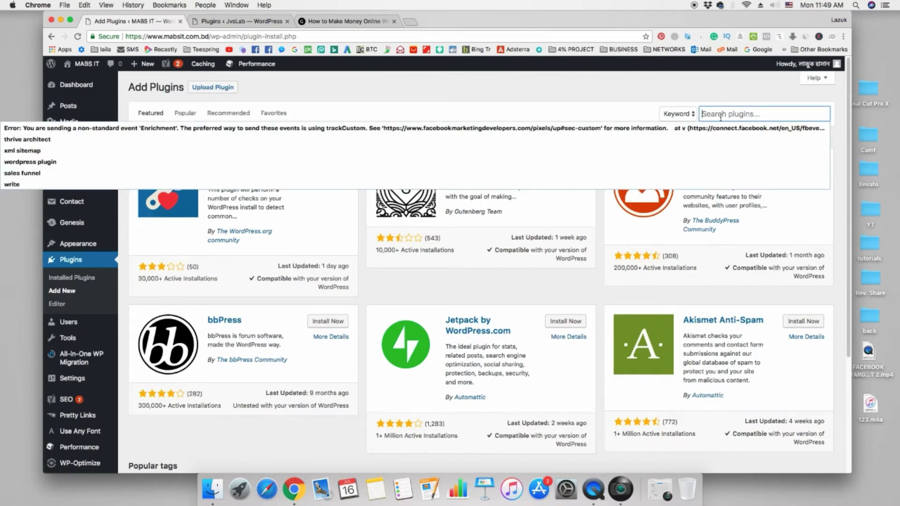
type("Creste Social Share Counter")
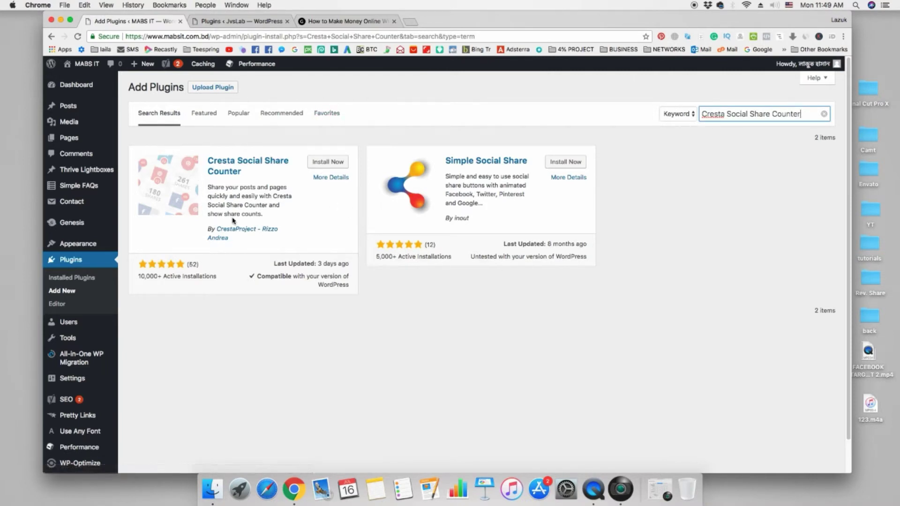
Check the share buttons on the sample JvsLab post, and install and activate Cresta Social Share Counter on the MABS IT site.
left_click(347, 22)
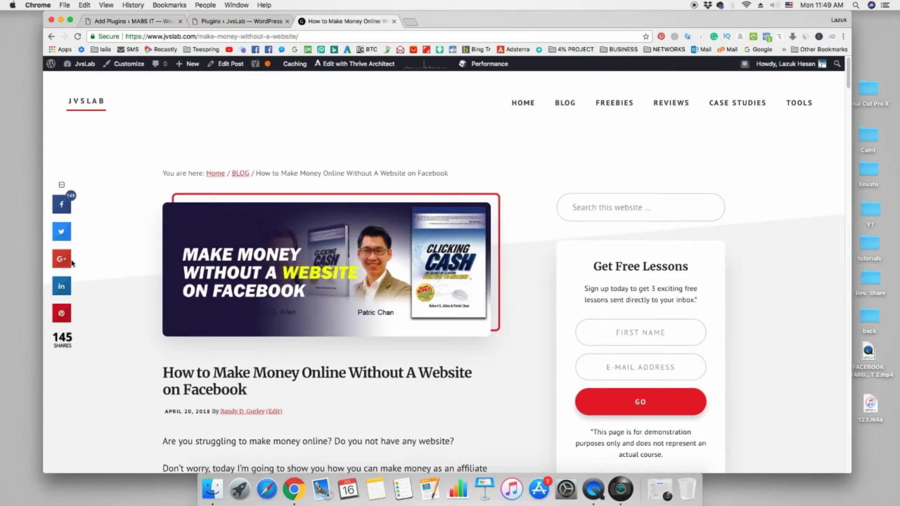
left_click(123, 21)
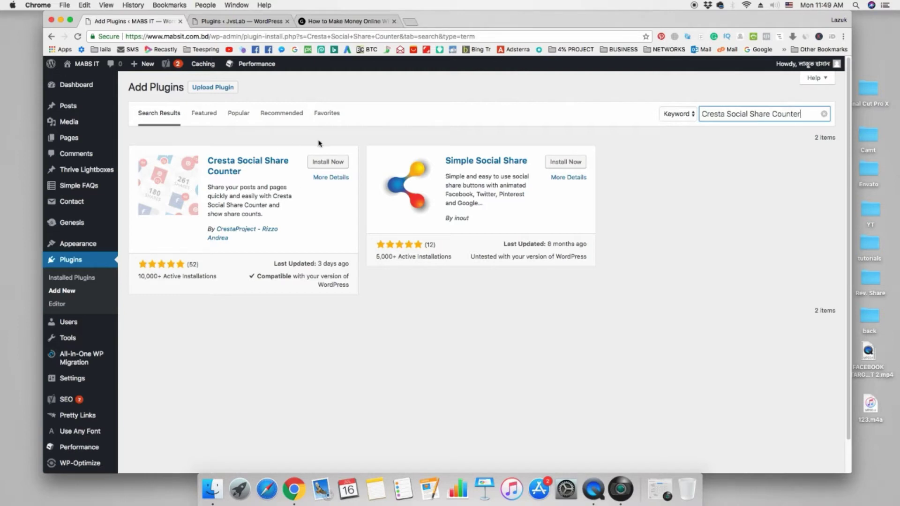
left_click(330, 167)
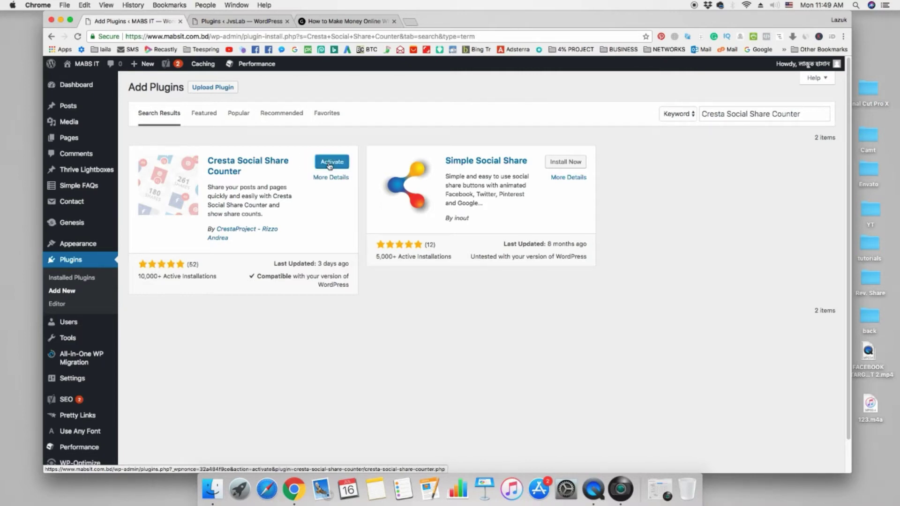
left_click(329, 167)
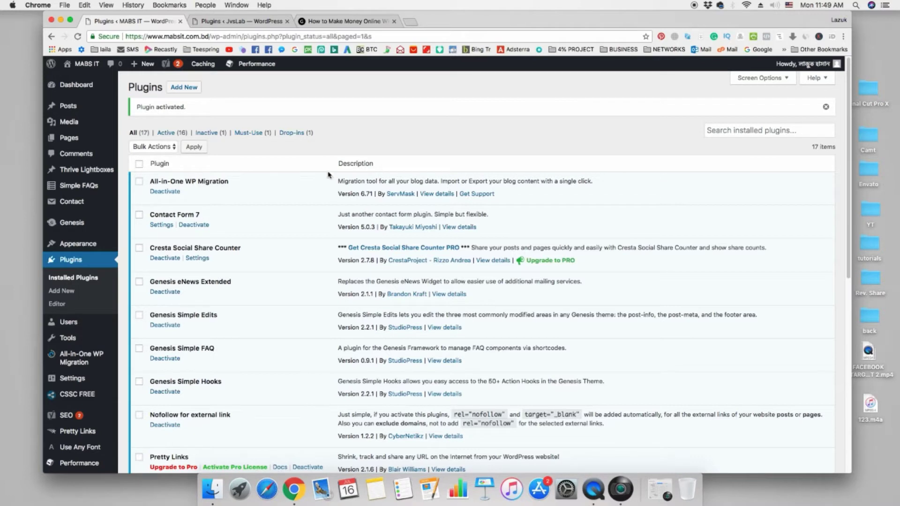
Open the Cresta Social Share Counter settings and enable the Twitter button with the username mabsit.
scroll(227, 357, "down", 1)
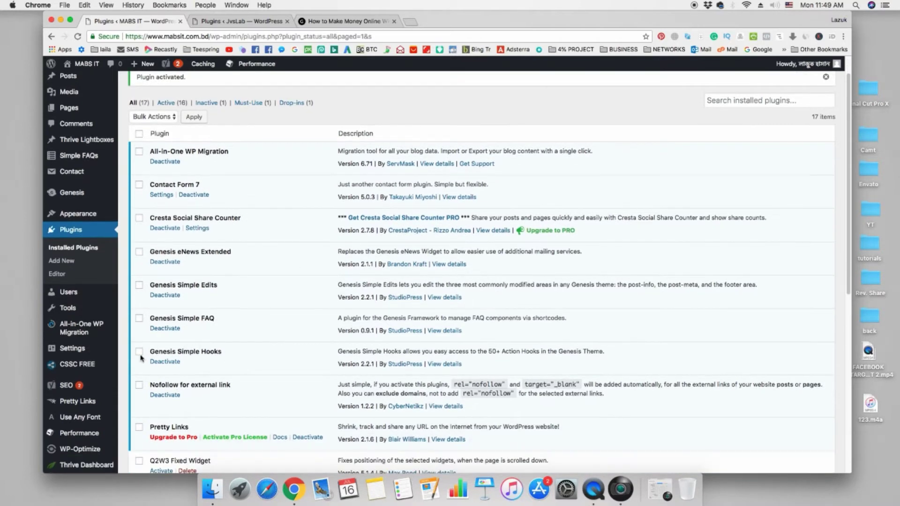
left_click(78, 369)
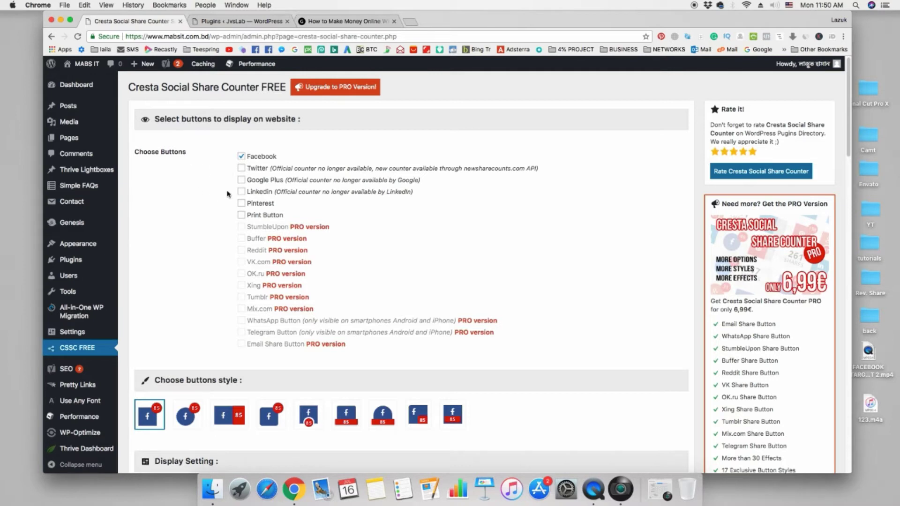
left_click(242, 169)
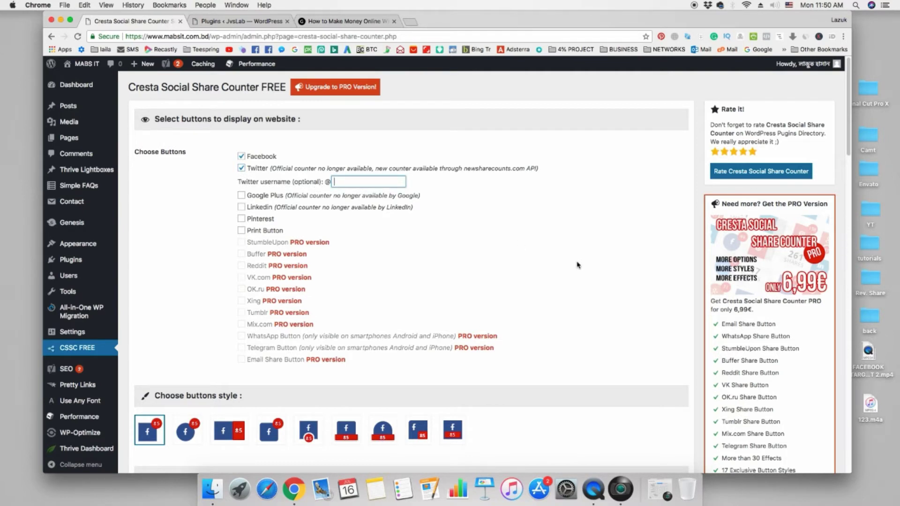
type("mabsit")
Enable the Google Plus, Linkedin, Pinterest and Print share buttons.
left_click(241, 196)
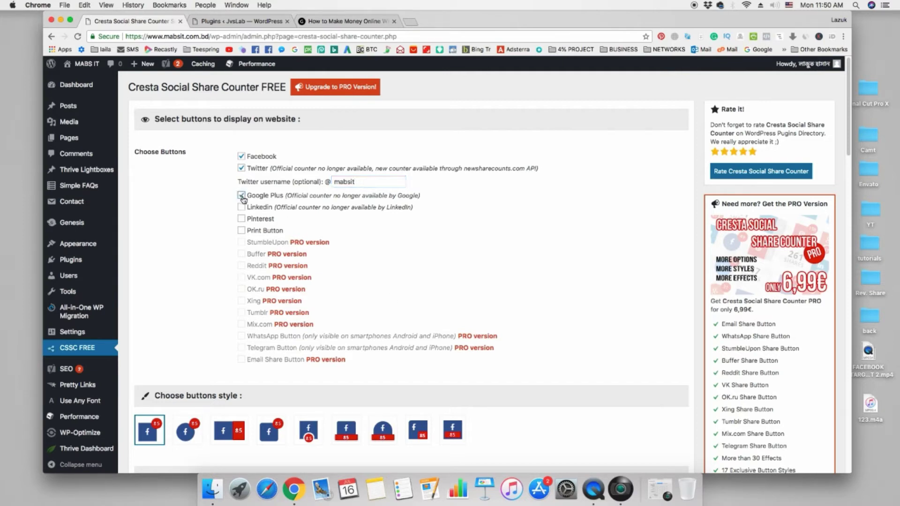
left_click(242, 207)
left_click(241, 219)
left_click(241, 231)
Choose the fourth button style, the rounded square with the round counter badge at its upper corner.
scroll(218, 255, "down", 1)
scroll(217, 256, "down", 1)
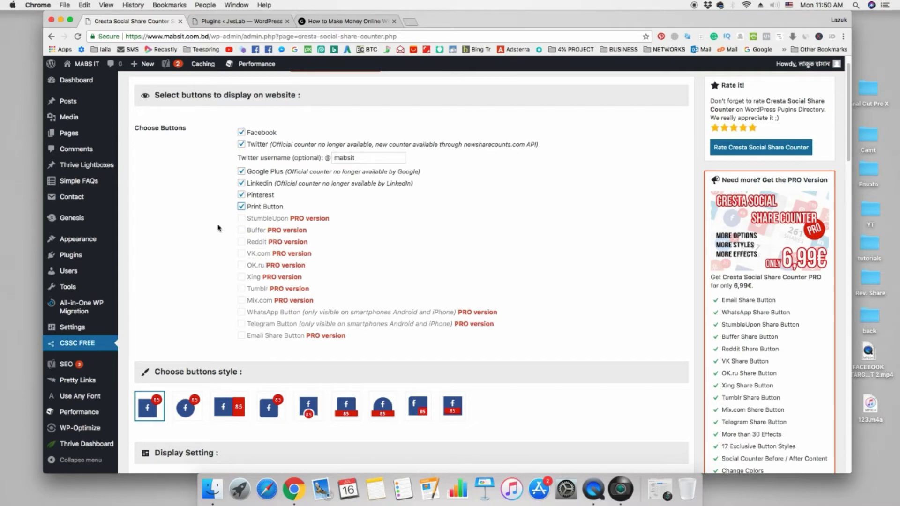
scroll(209, 253, "down", 5)
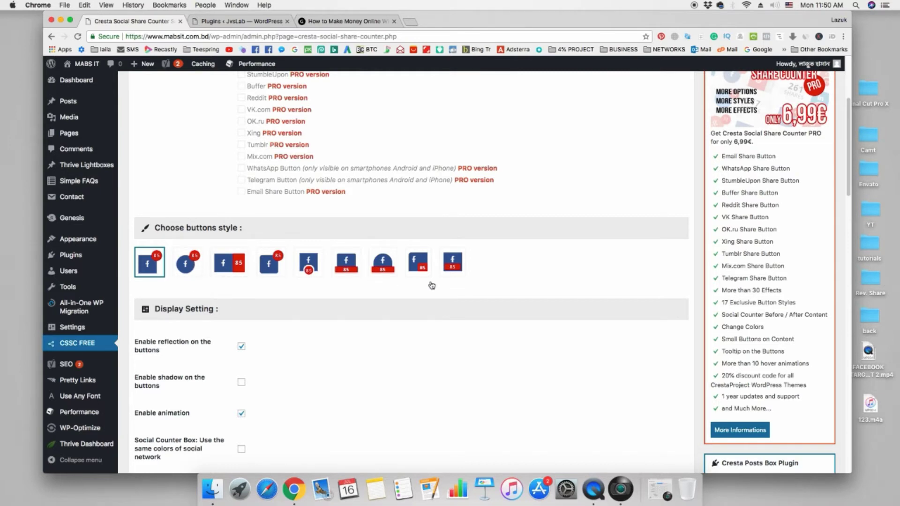
left_click(275, 273)
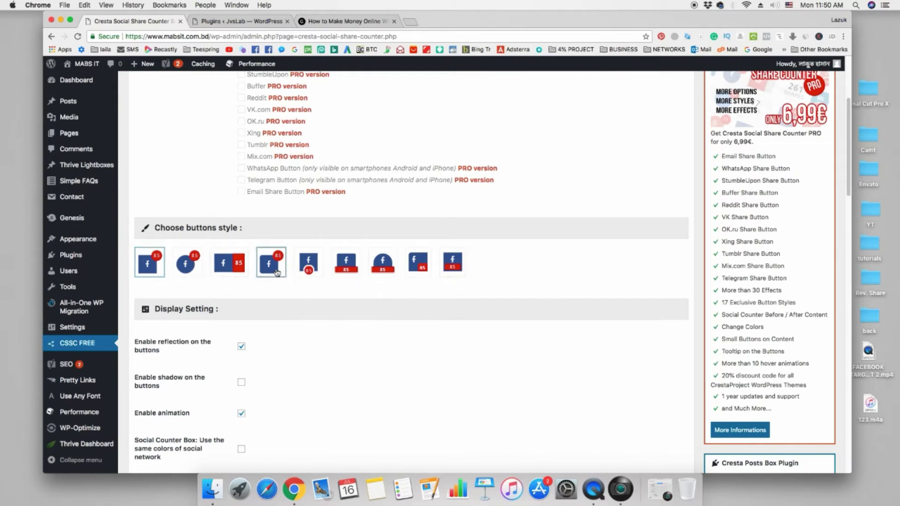
Enable the shadow on the buttons in the display settings.
scroll(312, 301, "down", 5)
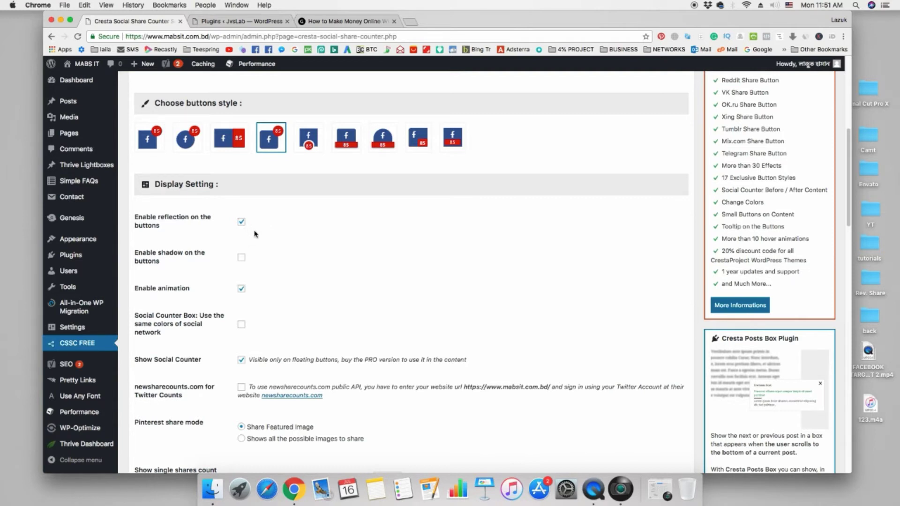
scroll(188, 251, "down", 1)
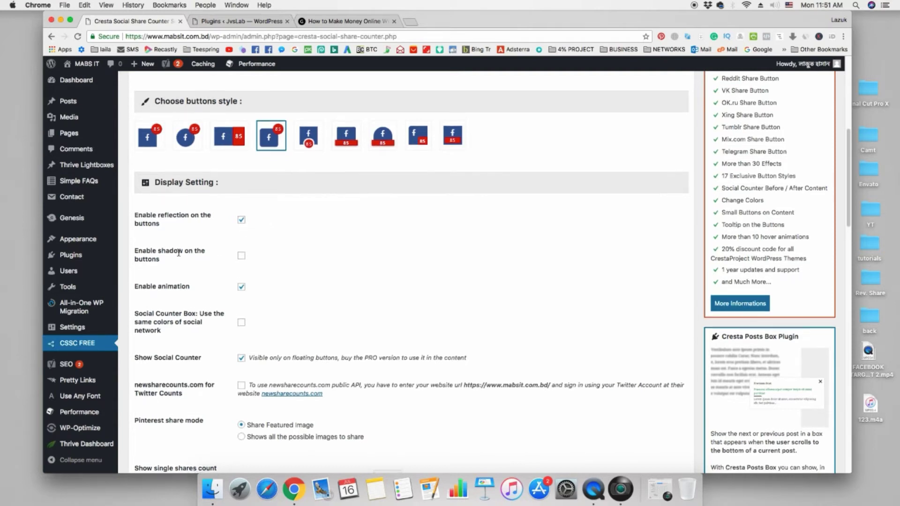
left_click(241, 254)
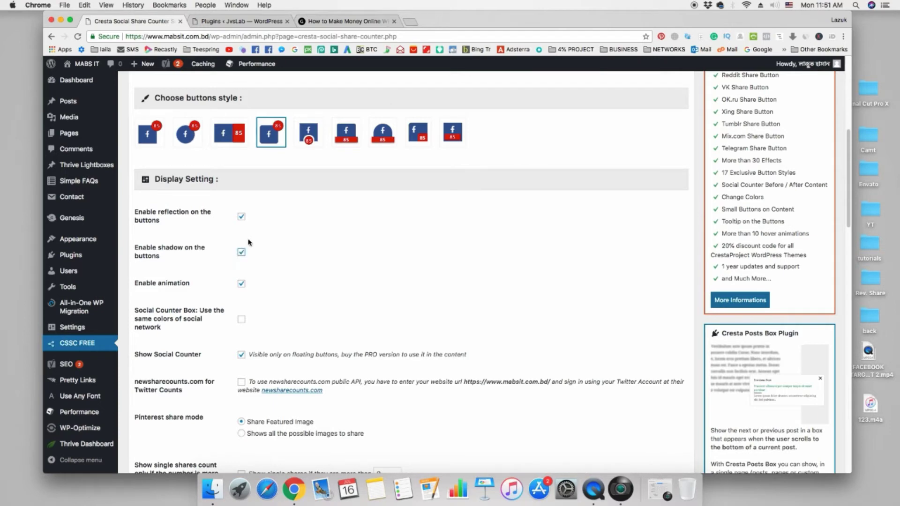
Enable showing the single shares count only above a minimum and set that threshold to 10.
scroll(301, 272, "down", 1)
scroll(300, 272, "down", 2)
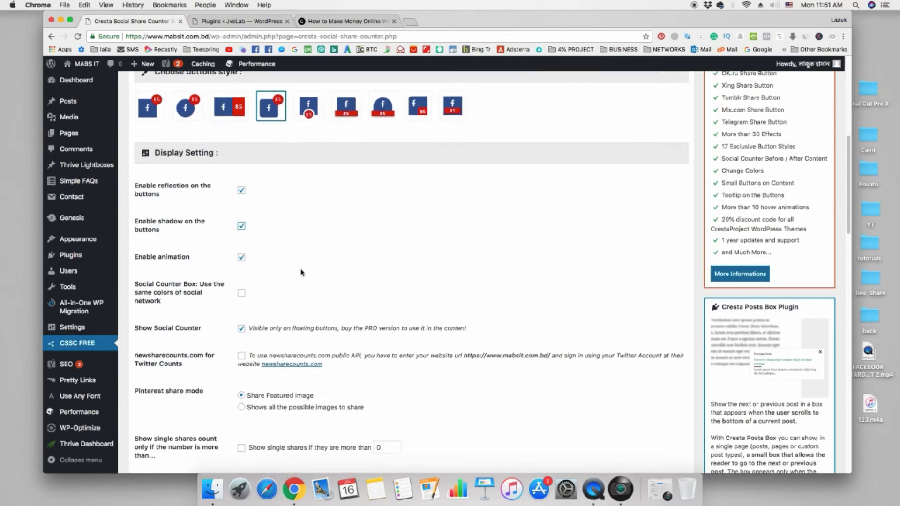
scroll(160, 287, "down", 3)
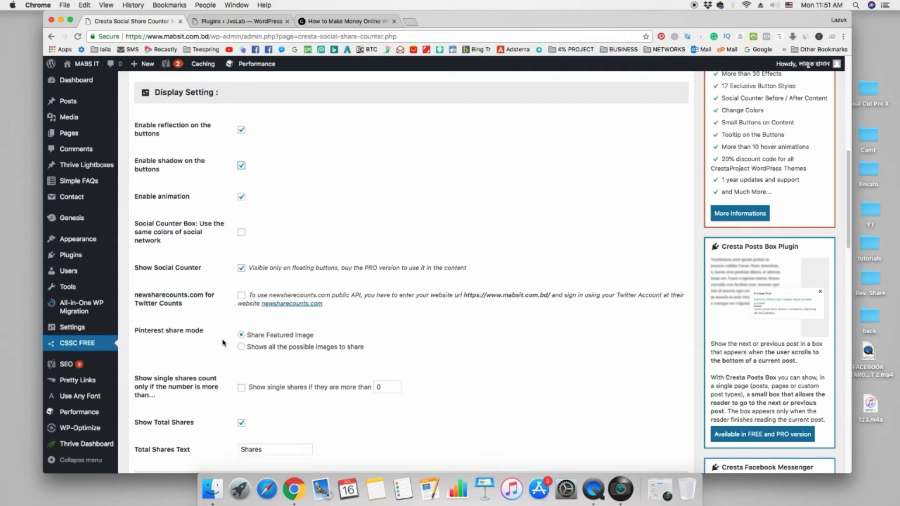
scroll(223, 343, "down", 2)
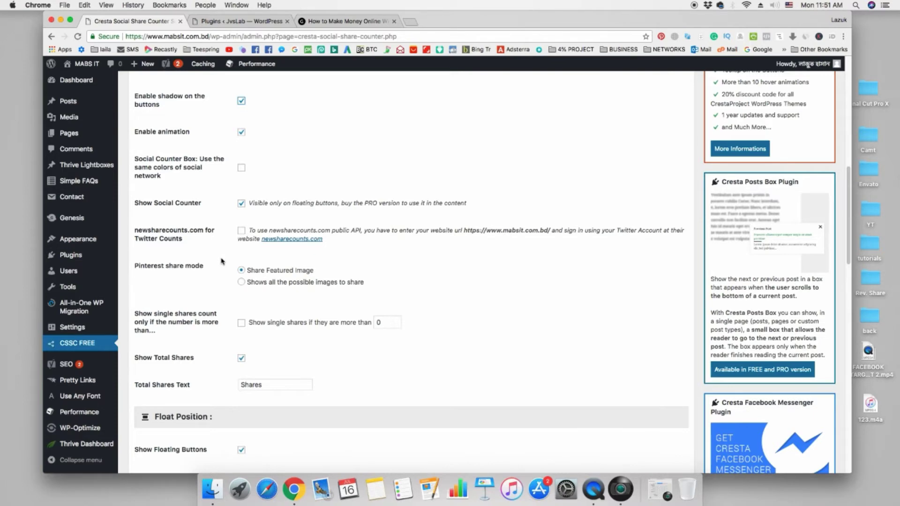
scroll(222, 261, "down", 2)
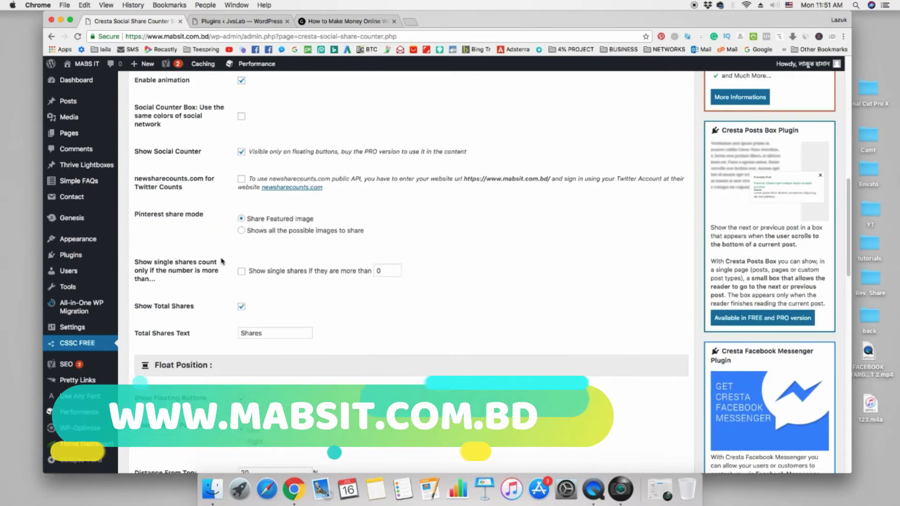
scroll(222, 261, "down", 1)
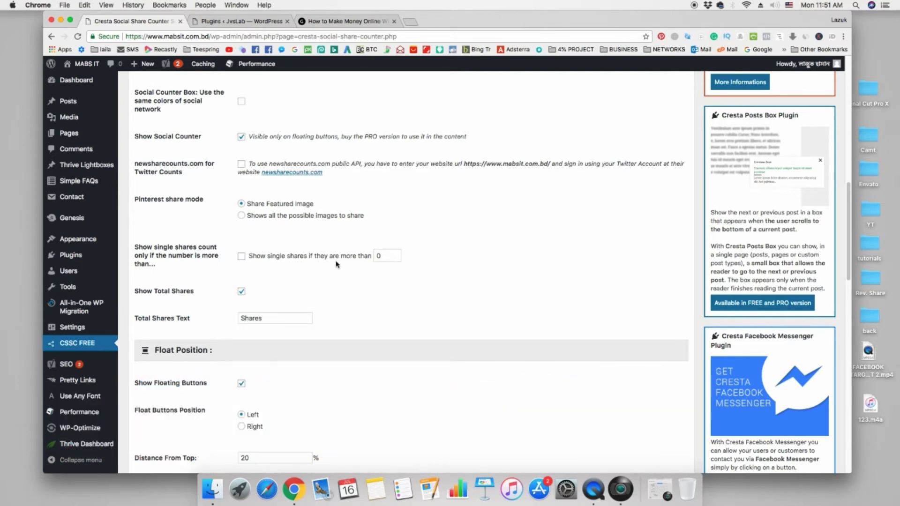
left_click(241, 256)
left_click(375, 259)
key("BackSpace")
left_click(410, 315)
Review the float position options against the floating buttons on the sample JvsLab post and save the plugin settings.
scroll(410, 314, "down", 5)
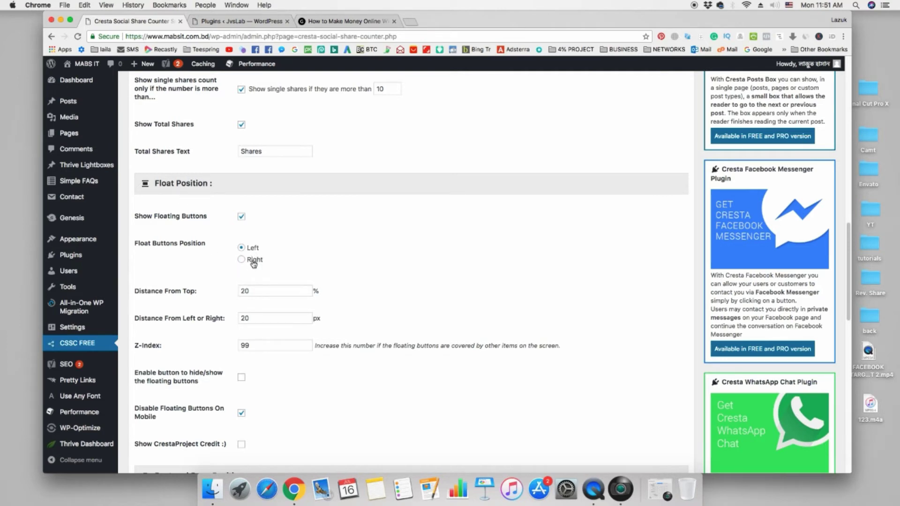
scroll(414, 302, "down", 2)
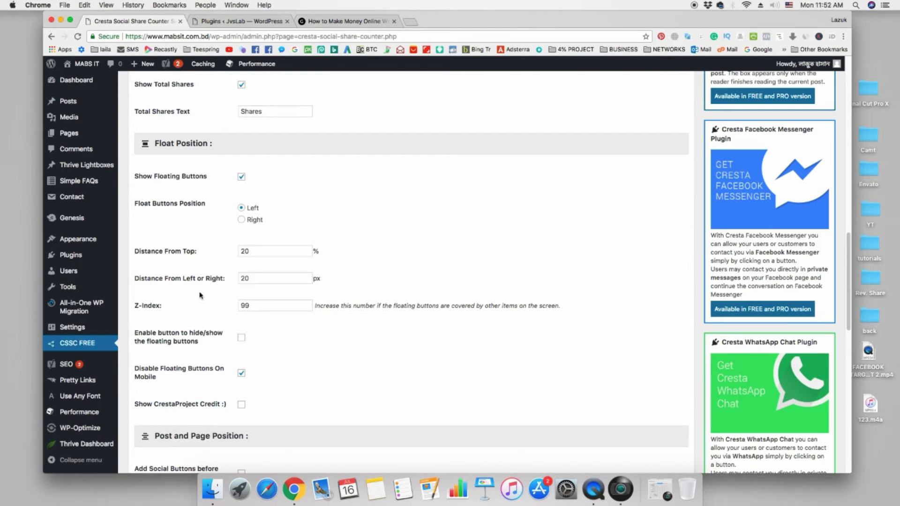
left_click(347, 21)
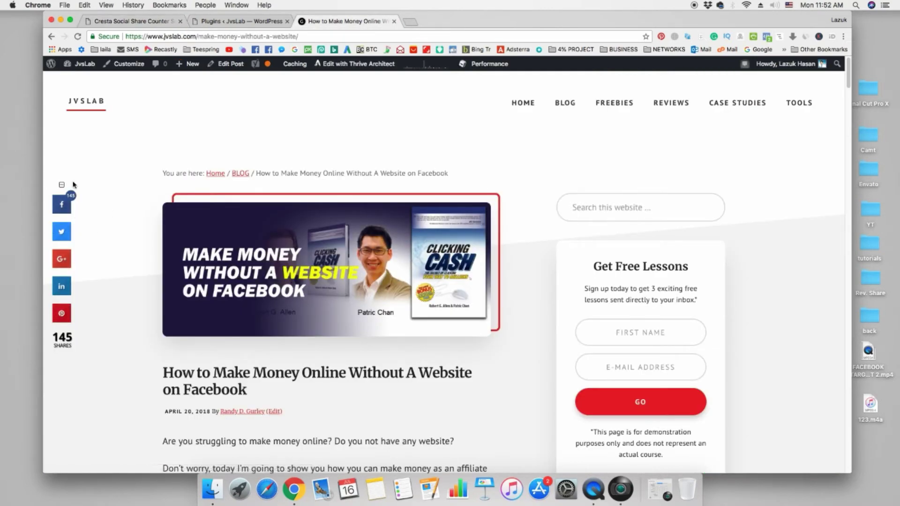
left_click(126, 21)
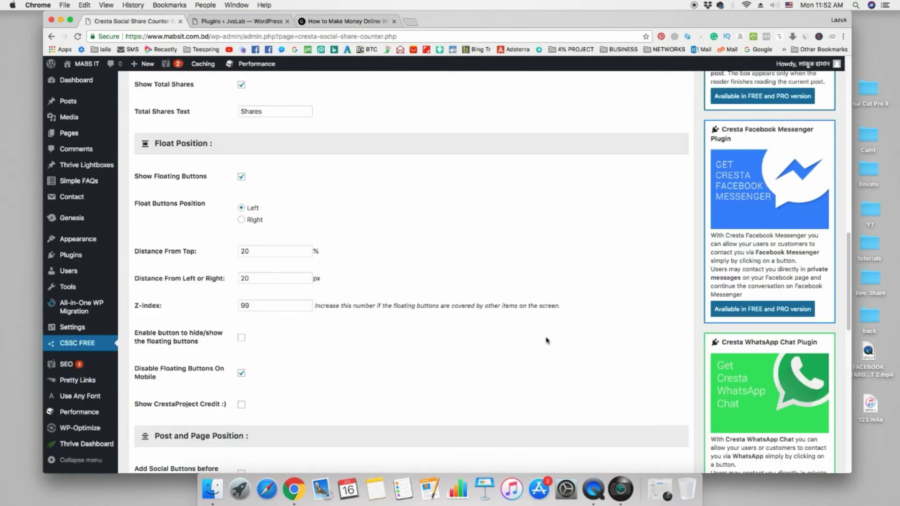
scroll(551, 380, "down", 5)
scroll(550, 379, "down", 7)
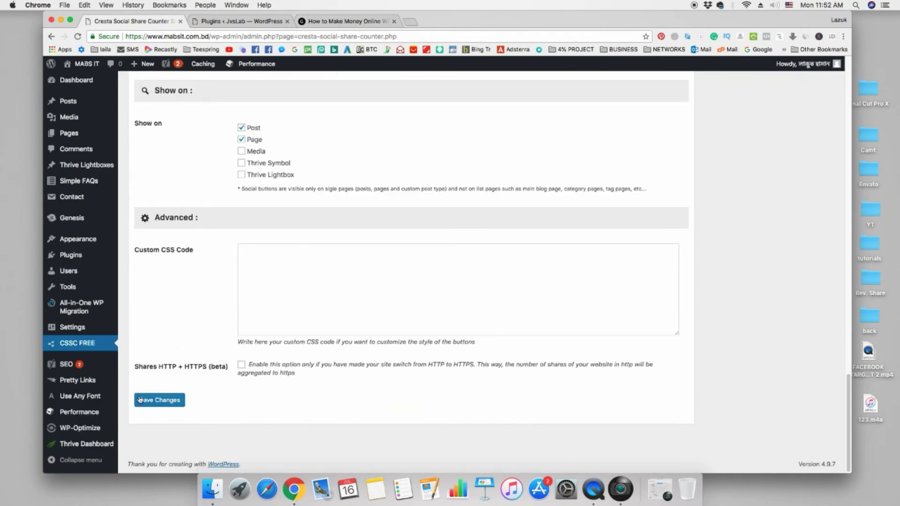
left_click(153, 402)
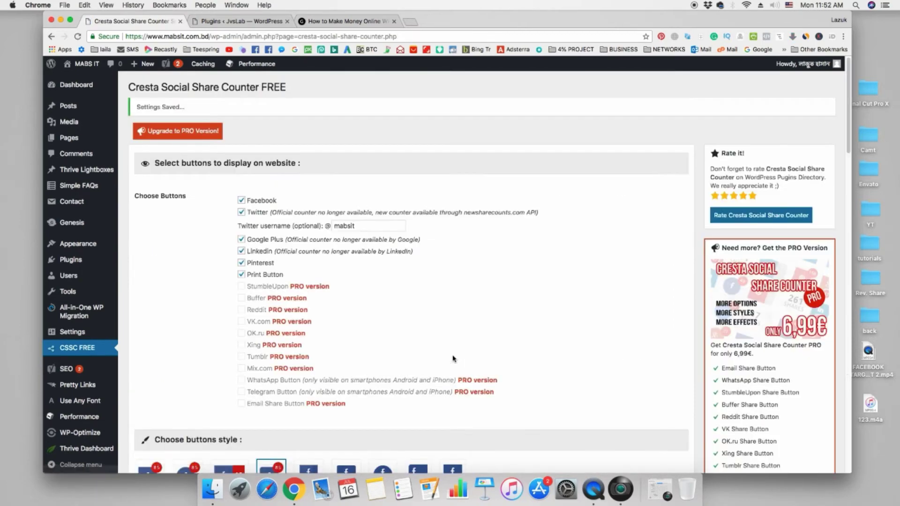
Disable the social buttons on pages, leaving only posts enabled, and save the changes.
scroll(453, 358, "down", 15)
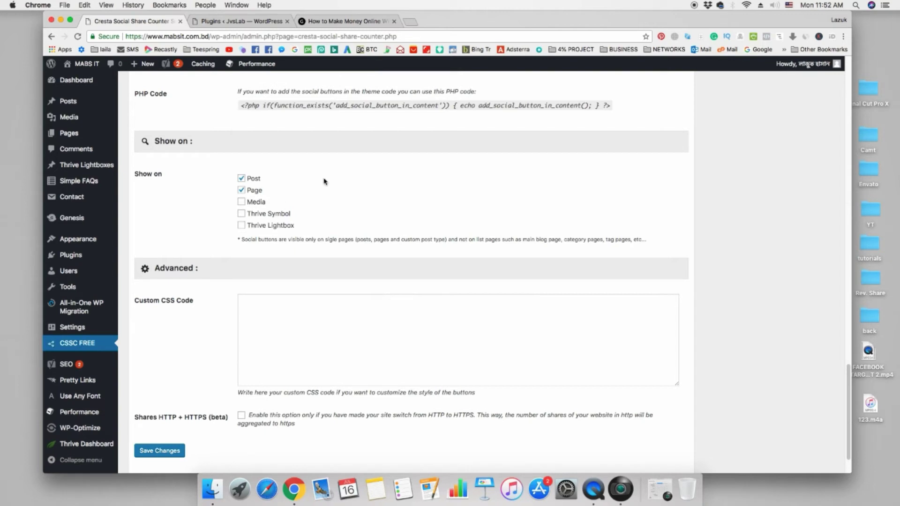
left_click(241, 189)
left_click(161, 452)
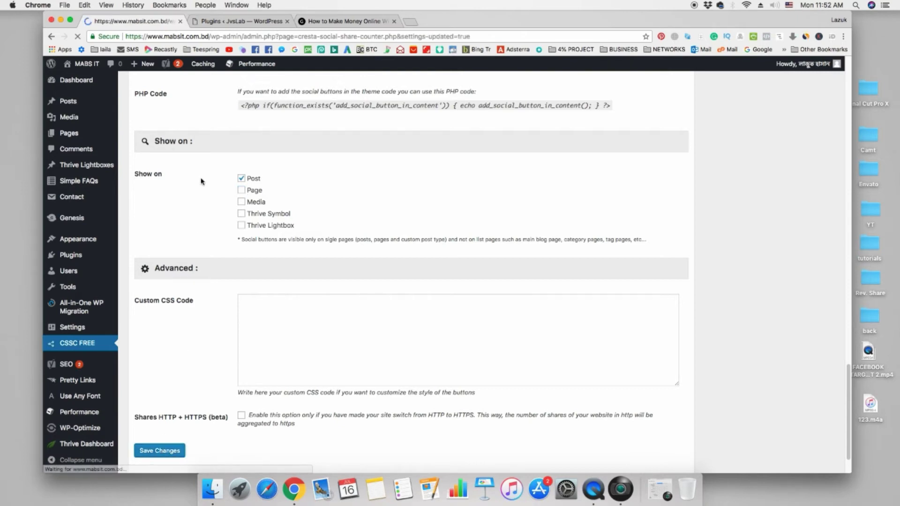
Open the MABS IT site's front page in a new tab and look over the home page.
mouse_move(87, 67)
right_click(87, 84)
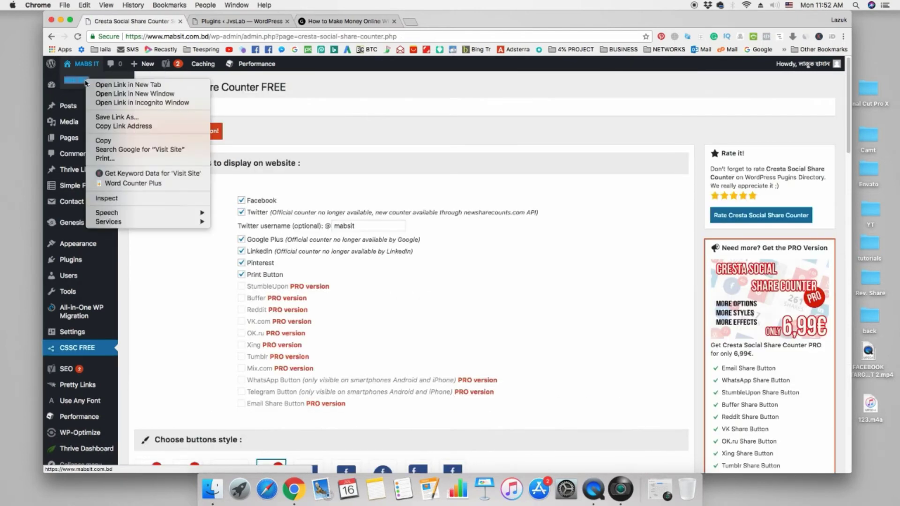
left_click(108, 86)
key("ctrl+Tab")
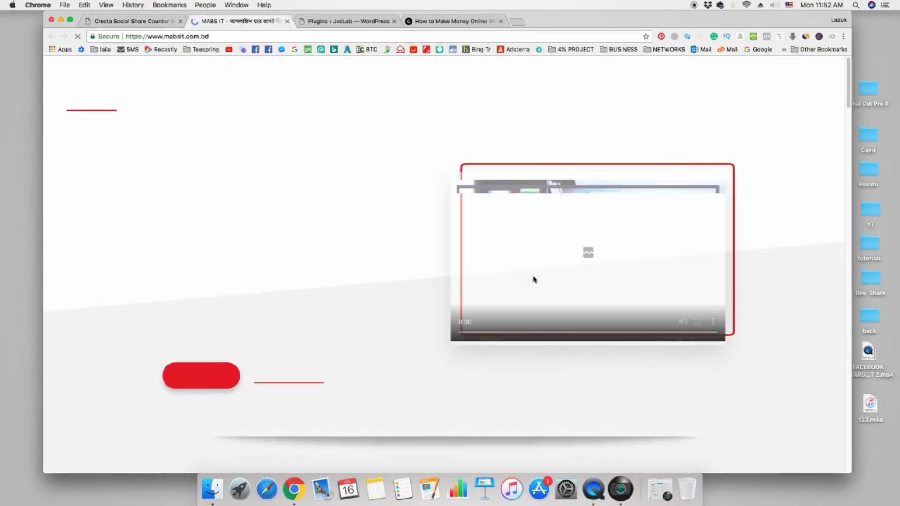
scroll(462, 312, "down", 10)
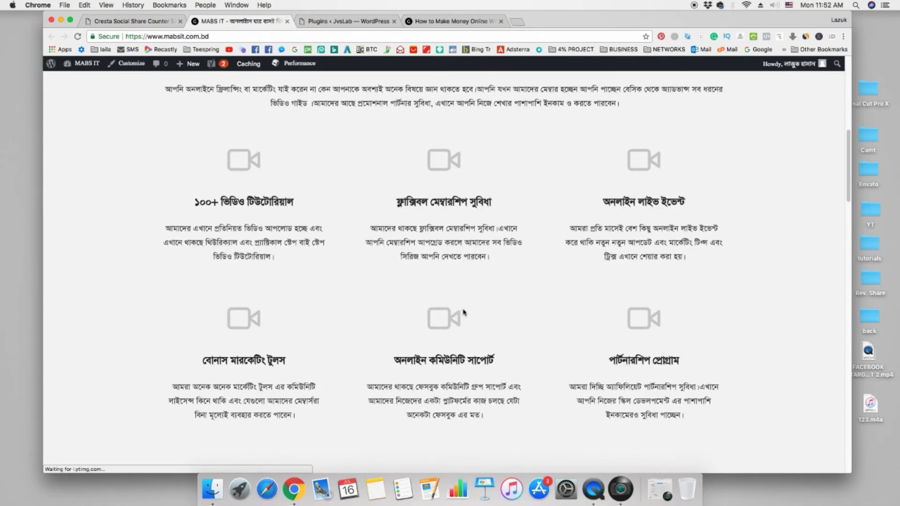
scroll(471, 286, "up", 10)
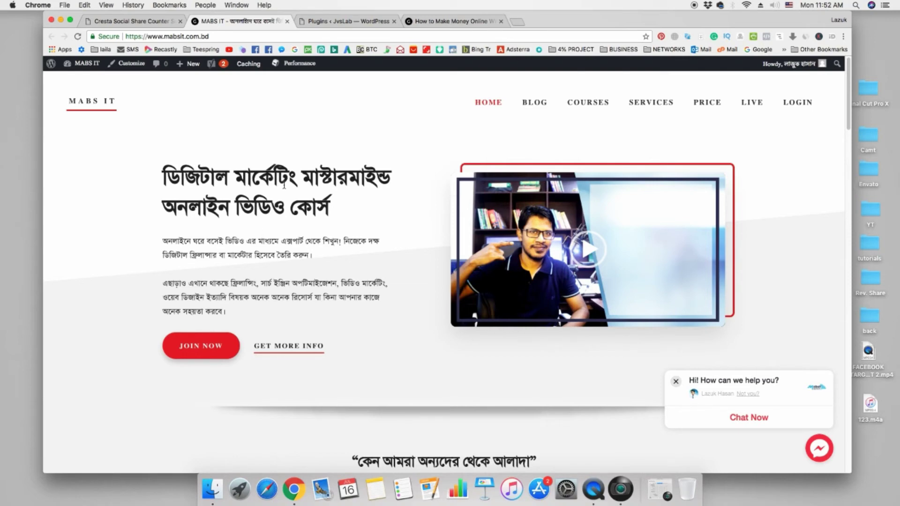
Open the newest post, the contact form tutorial, from the site's blog and check the floating share buttons beside its content.
left_click(534, 103)
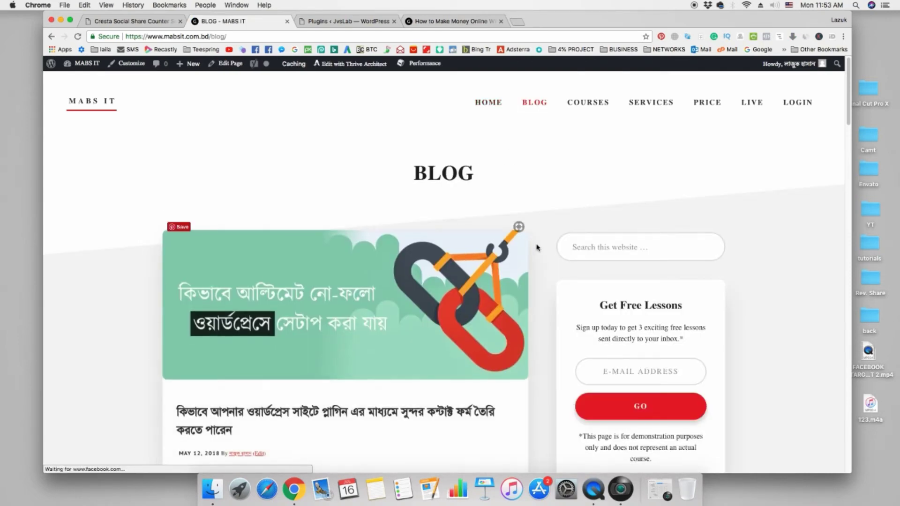
scroll(537, 248, "down", 3)
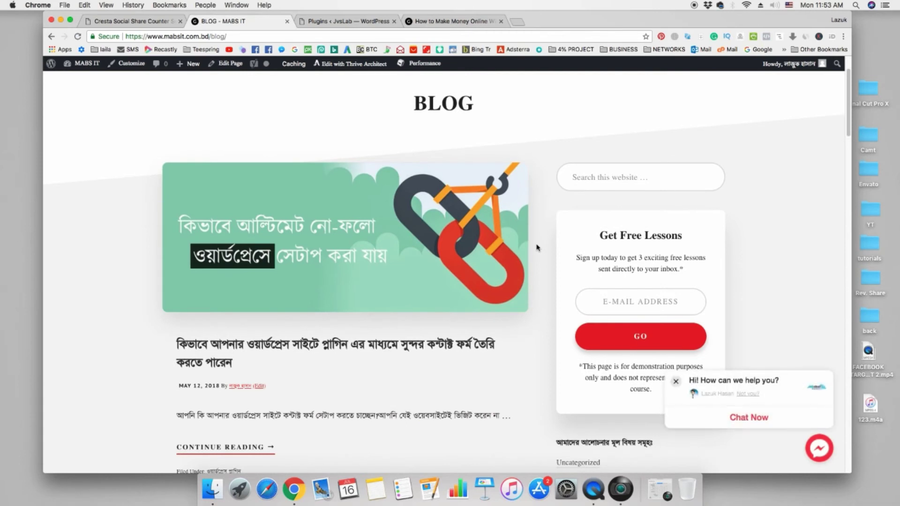
scroll(537, 247, "down", 1)
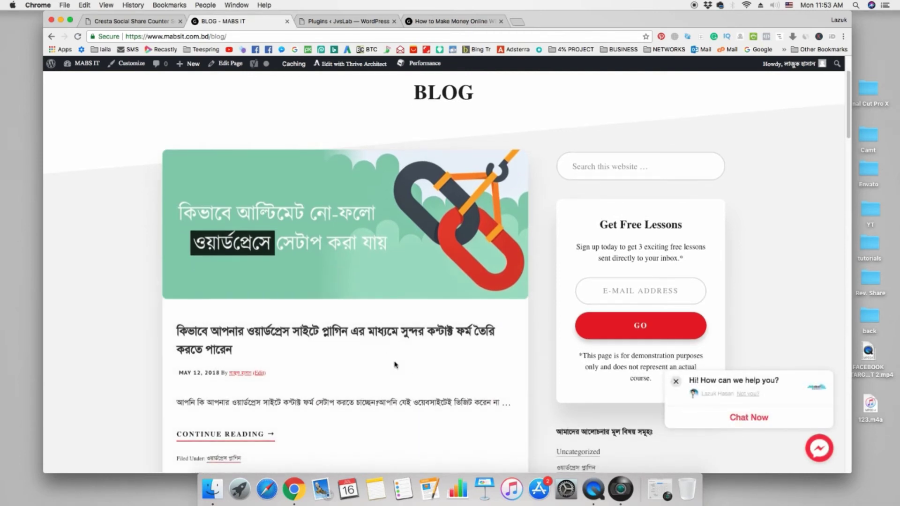
left_click(381, 336)
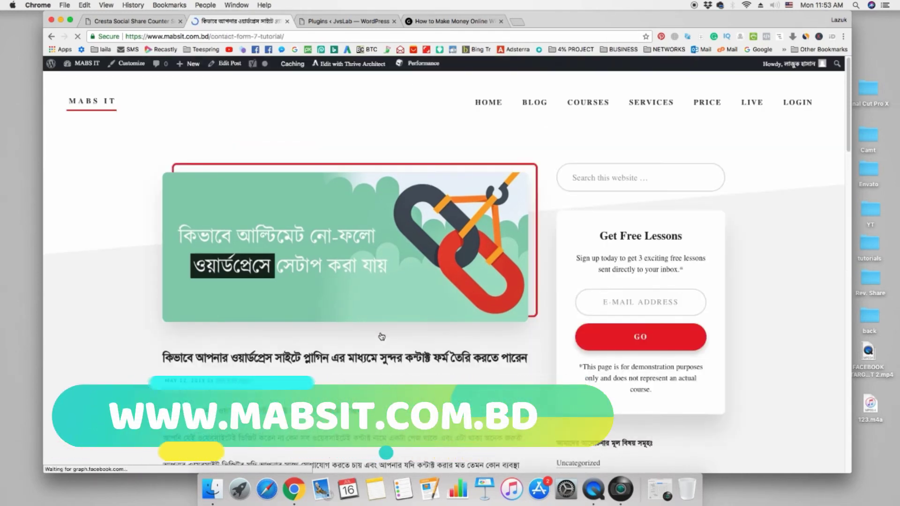
scroll(234, 263, "down", 3)
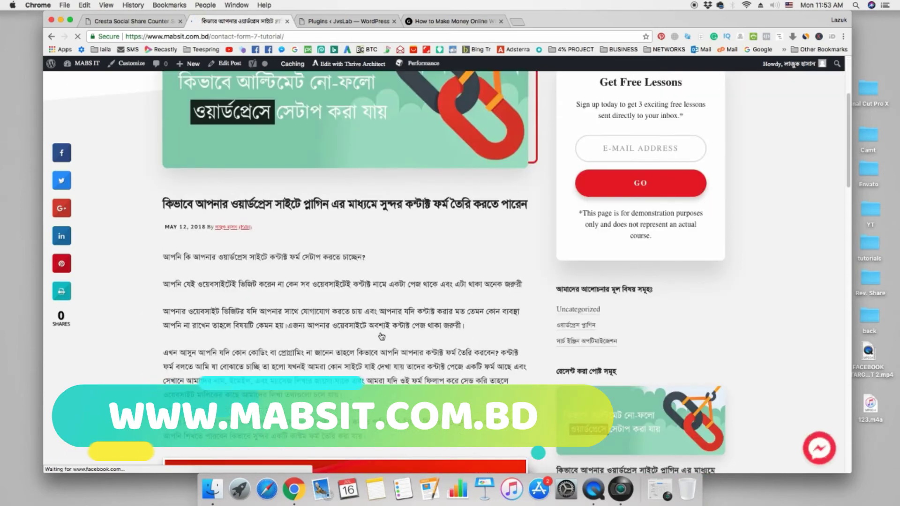
scroll(141, 211, "up", 3)
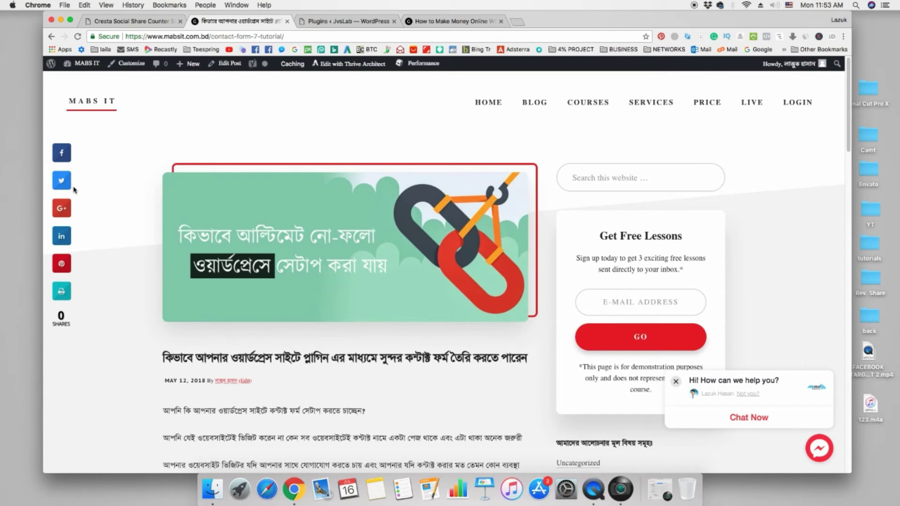
Set the floating buttons' distance from the top to 30% in the Cresta plugin settings and save the changes.
left_click(121, 21)
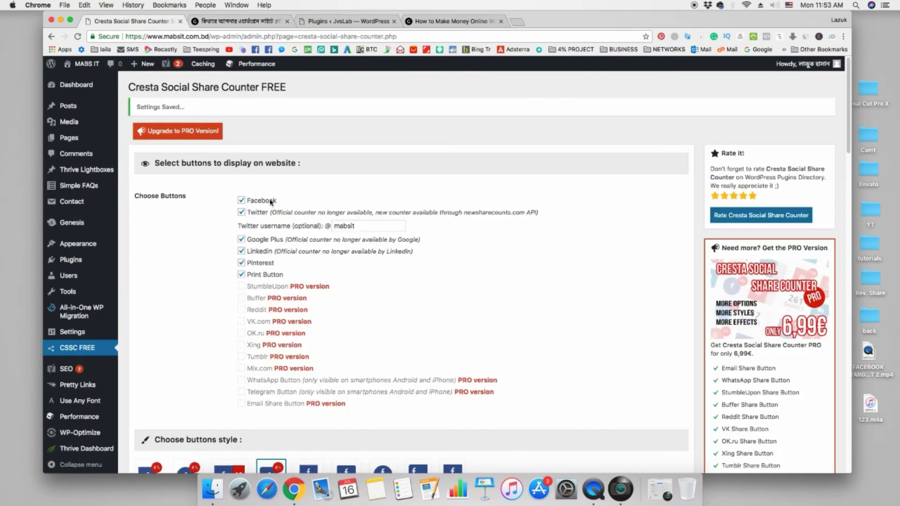
scroll(360, 313, "down", 5)
scroll(360, 313, "down", 15)
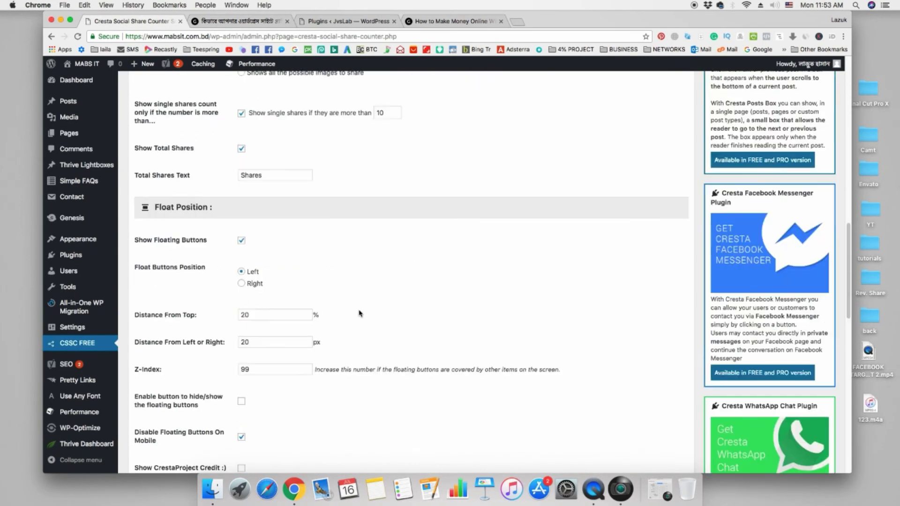
scroll(169, 183, "up", 1)
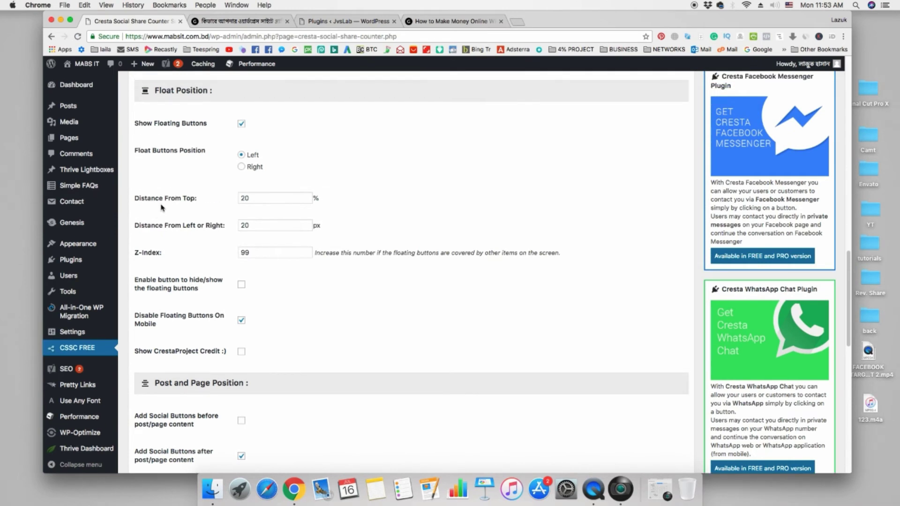
double_click(251, 199)
type("3")
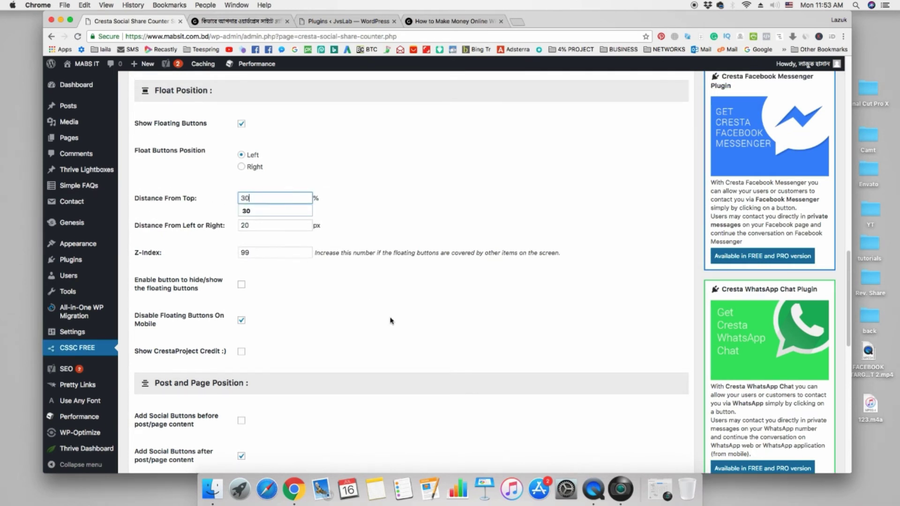
left_click(390, 321)
scroll(355, 350, "down", 10)
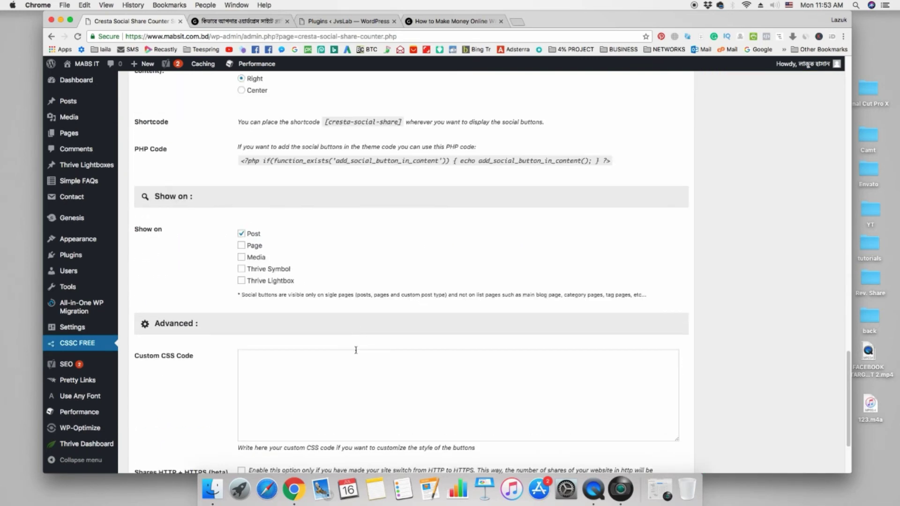
scroll(355, 350, "up", 10)
scroll(356, 351, "down", 15)
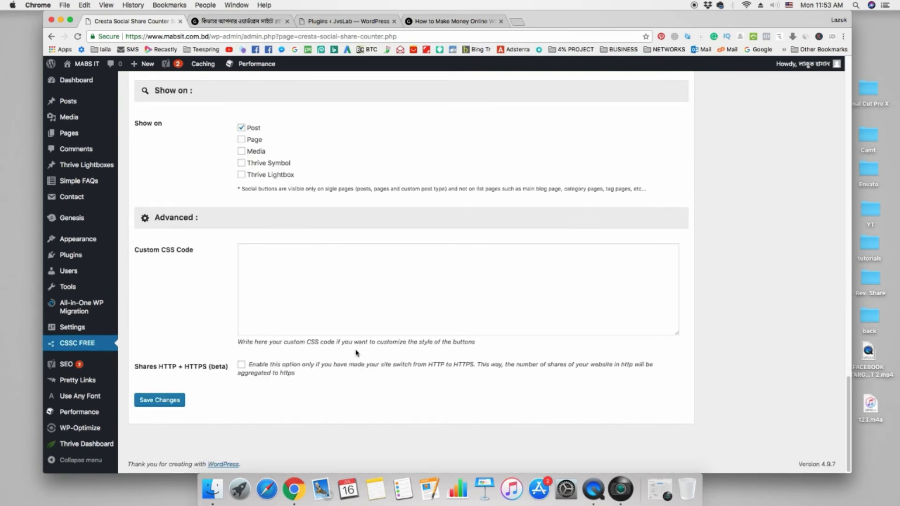
left_click(160, 401)
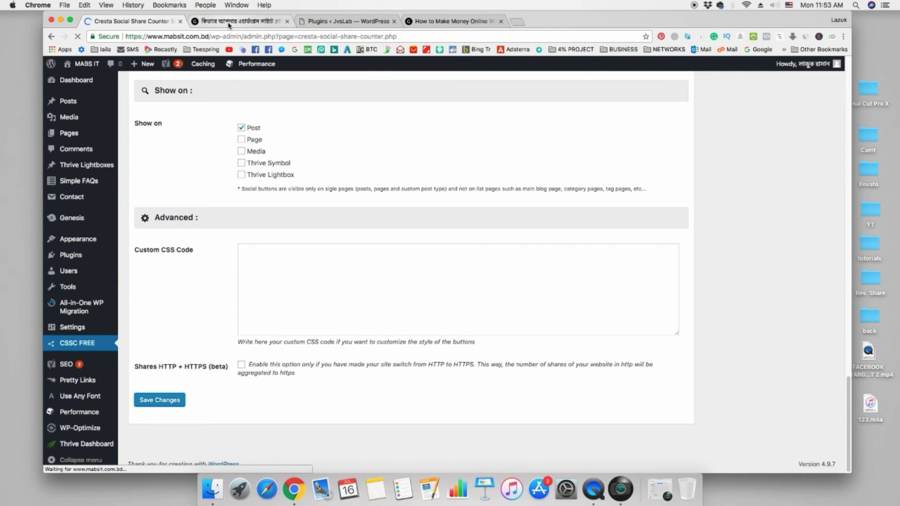
Reload the contact form tutorial post and check the floating share buttons' new vertical position while moving through the page.
left_click(229, 23)
right_click(367, 136)
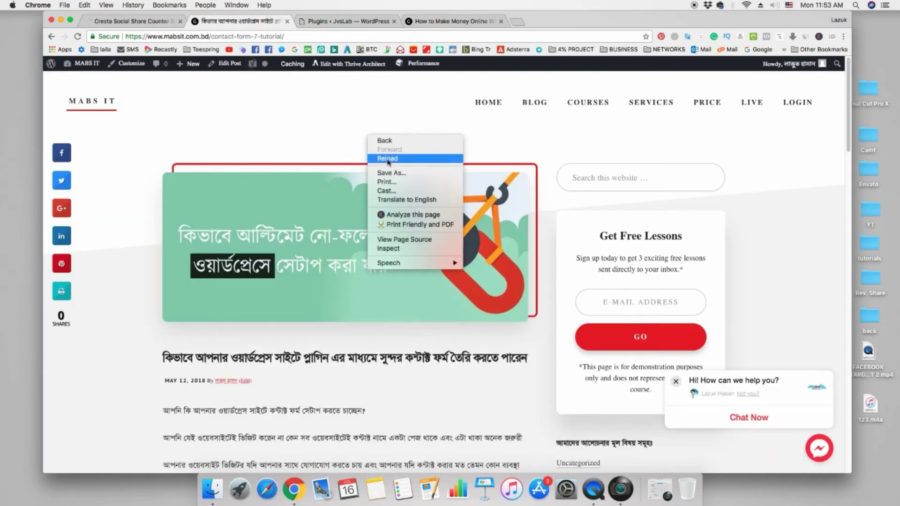
left_click(386, 159)
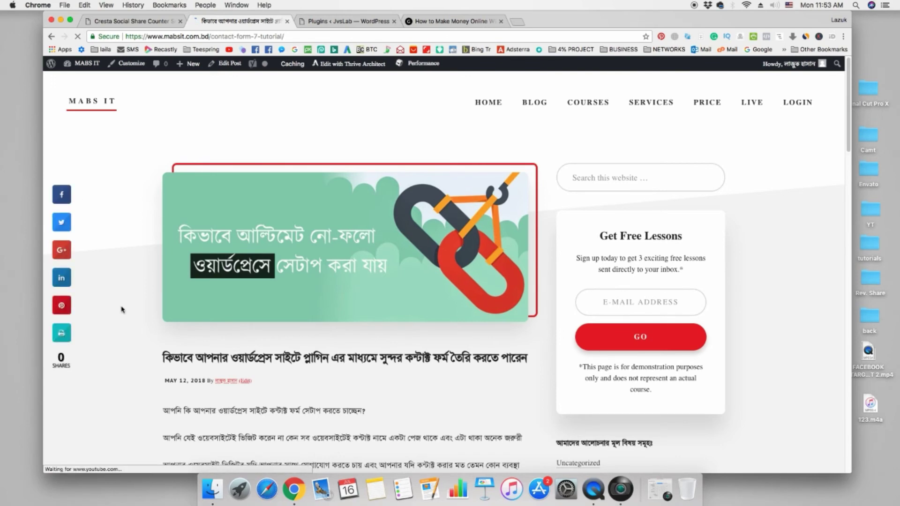
scroll(121, 309, "down", 3)
scroll(122, 310, "up", 3)
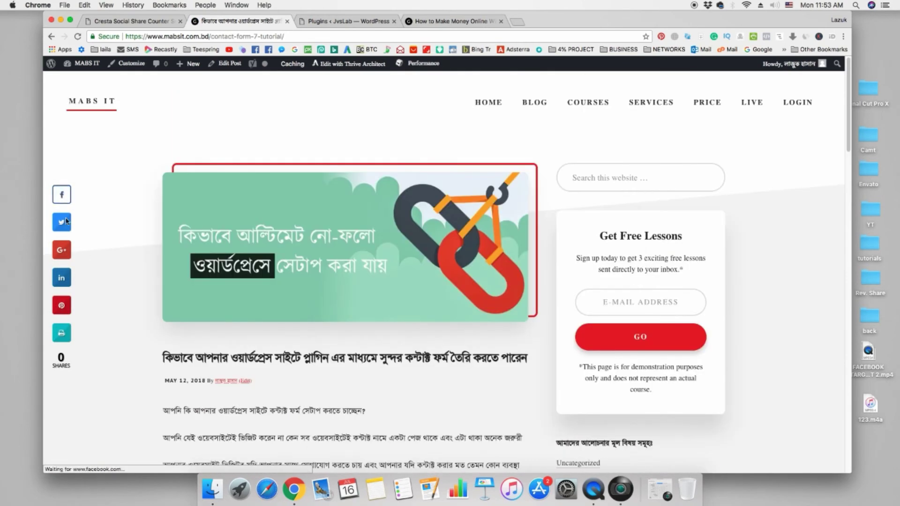
scroll(117, 281, "down", 2)
scroll(139, 288, "up", 2)
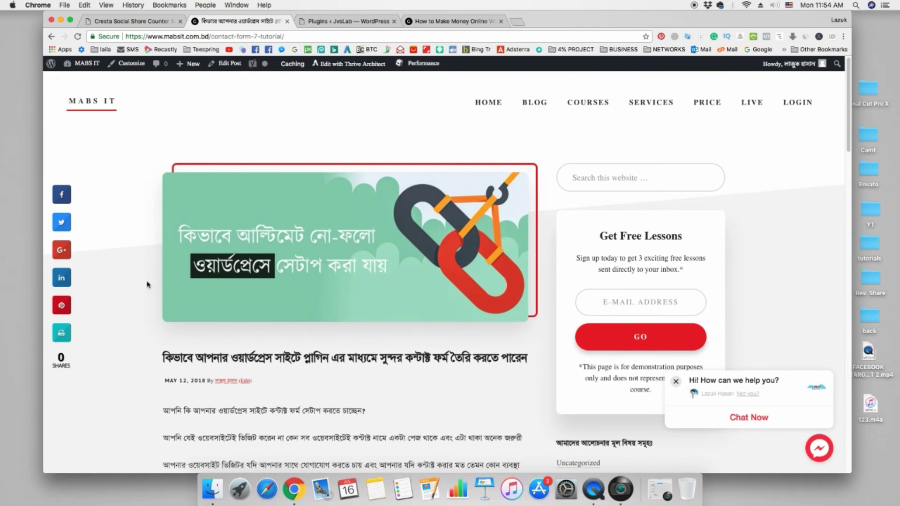
scroll(146, 283, "down", 3)
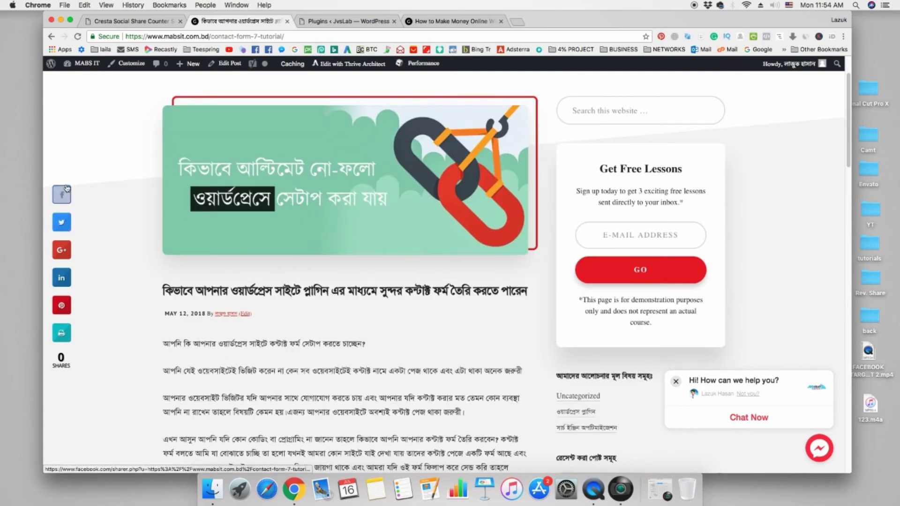
Review the plugin's in-content position, Show on and Custom CSS settings, and return to the contact form tutorial post.
left_click(131, 21)
scroll(260, 304, "down", 15)
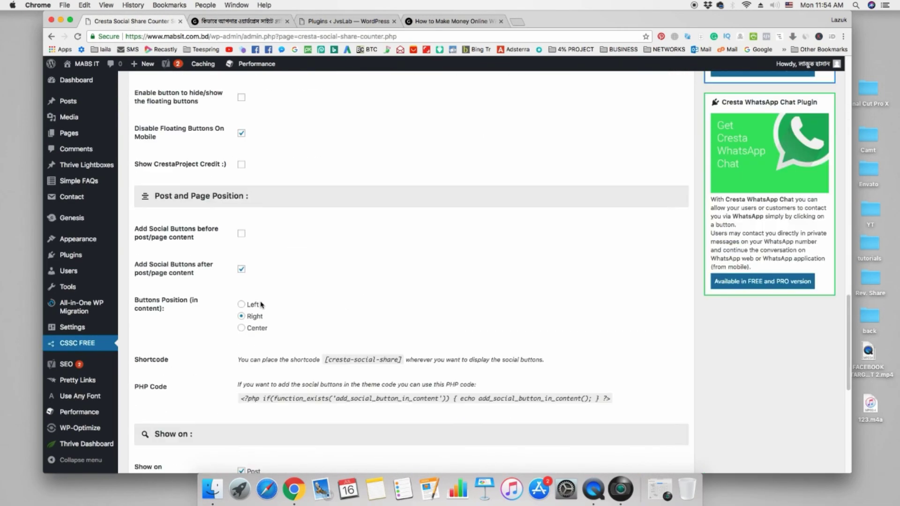
scroll(260, 305, "down", 2)
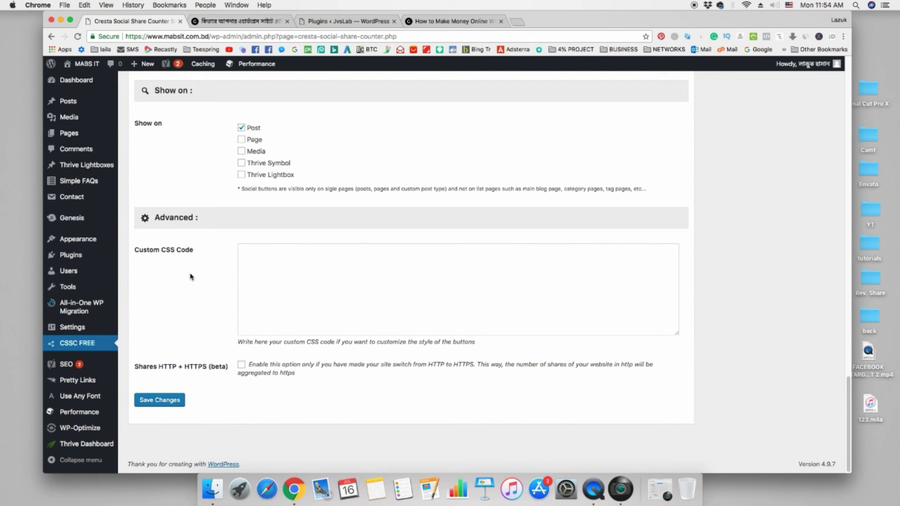
left_click(249, 284)
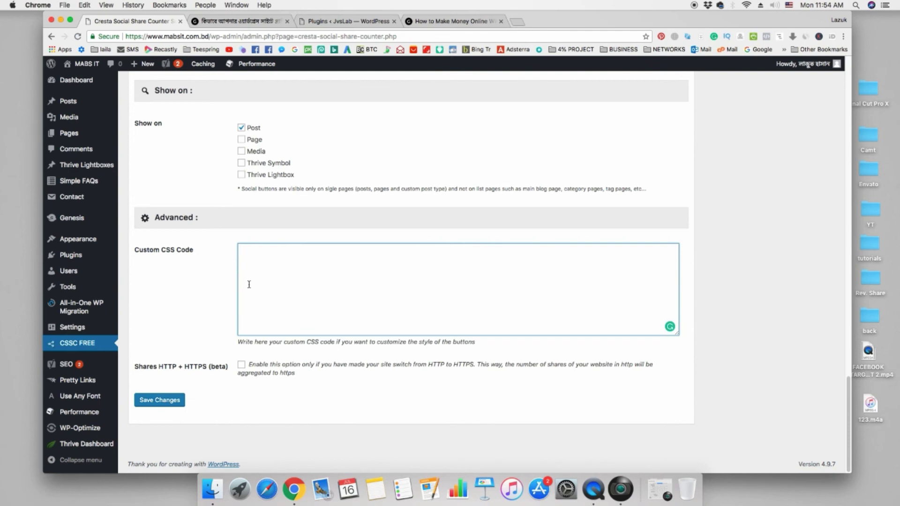
scroll(203, 277, "up", 20)
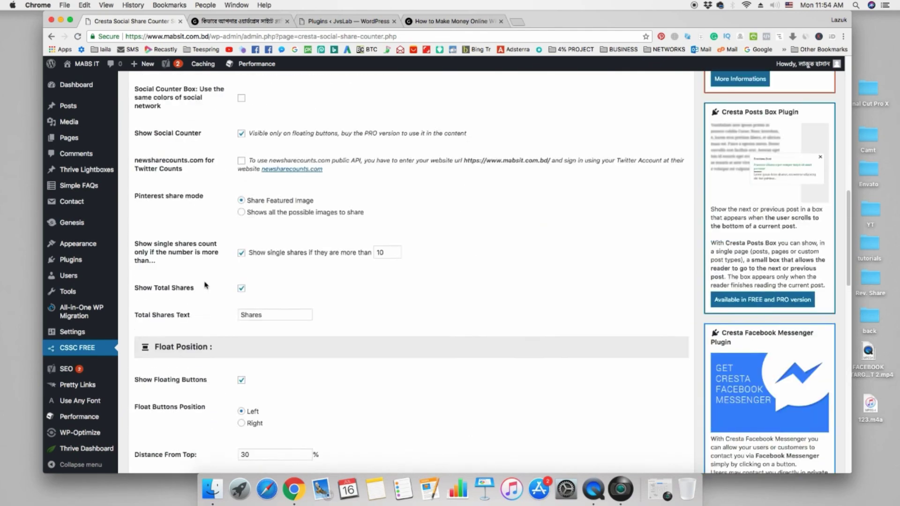
scroll(204, 284, "up", 10)
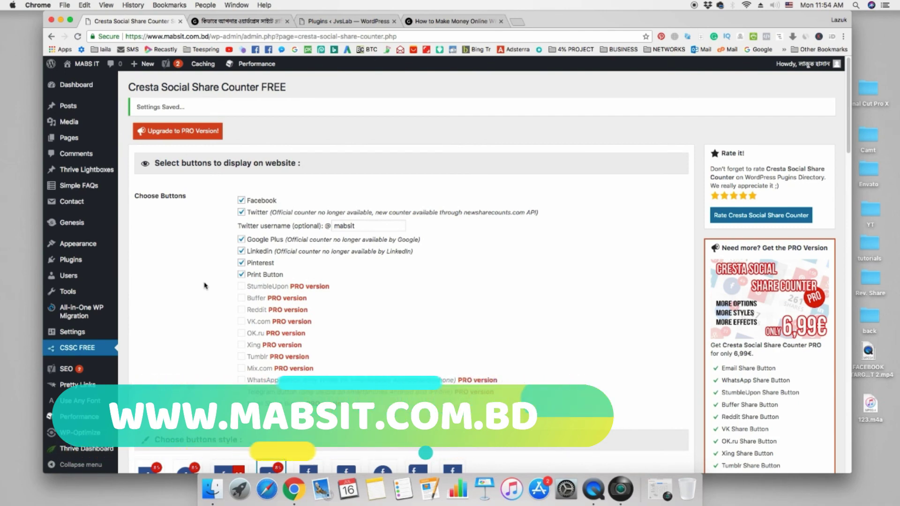
key("ctrl+Tab")
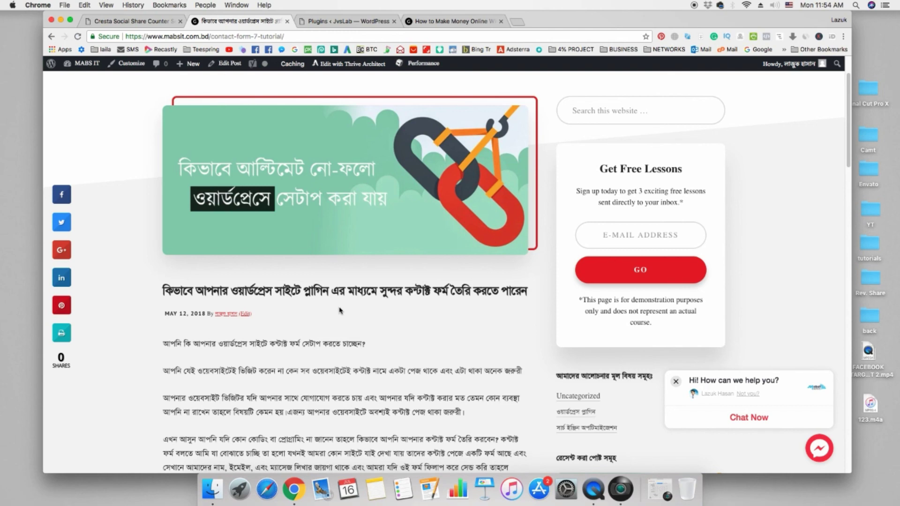
scroll(340, 311, "up", 2)
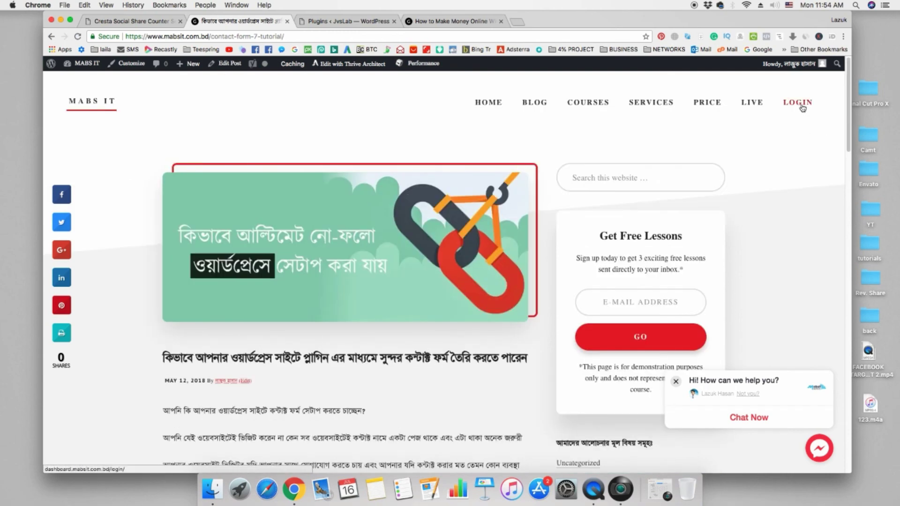